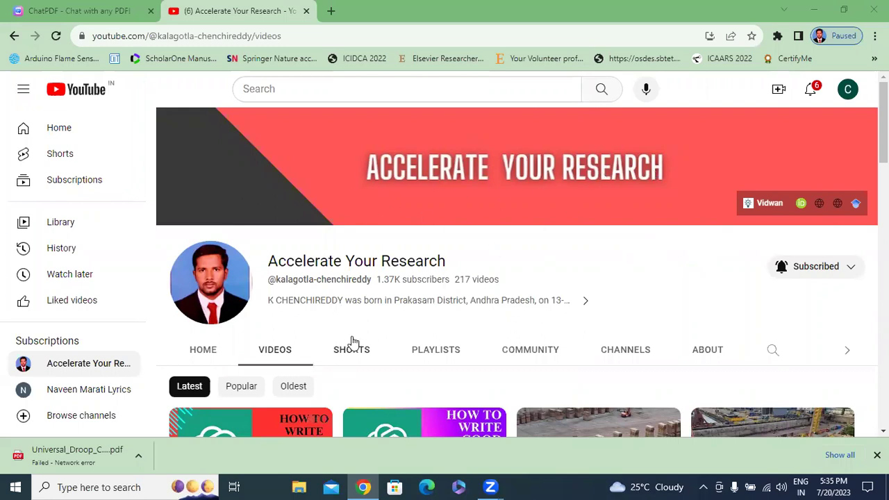
Step: Glance at the ChatPDF page, then return to the YouTube channel's videos page
{"action": "scroll", "coordinate": [302, 322], "scroll_direction": "down", "scroll_amount": 2}
{"action": "left_click", "coordinate": [43, 14]}
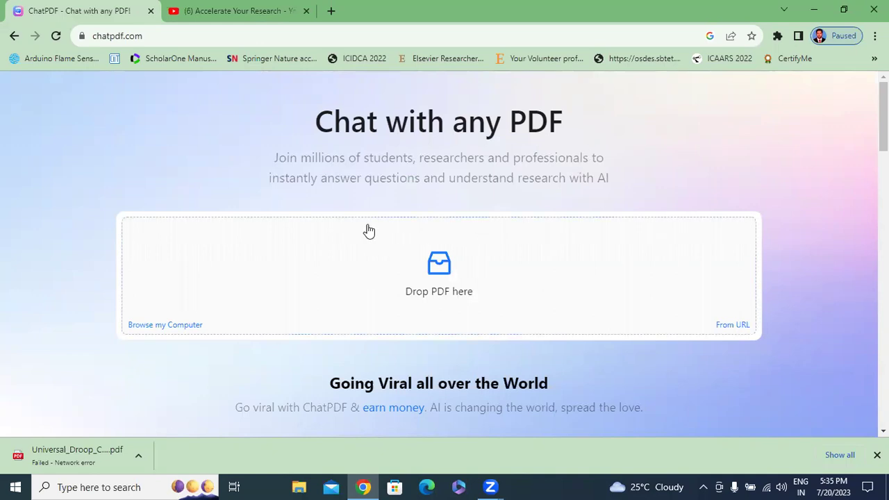
{"action": "scroll", "coordinate": [368, 230], "scroll_direction": "down", "scroll_amount": 1}
{"action": "left_click", "coordinate": [237, 10]}
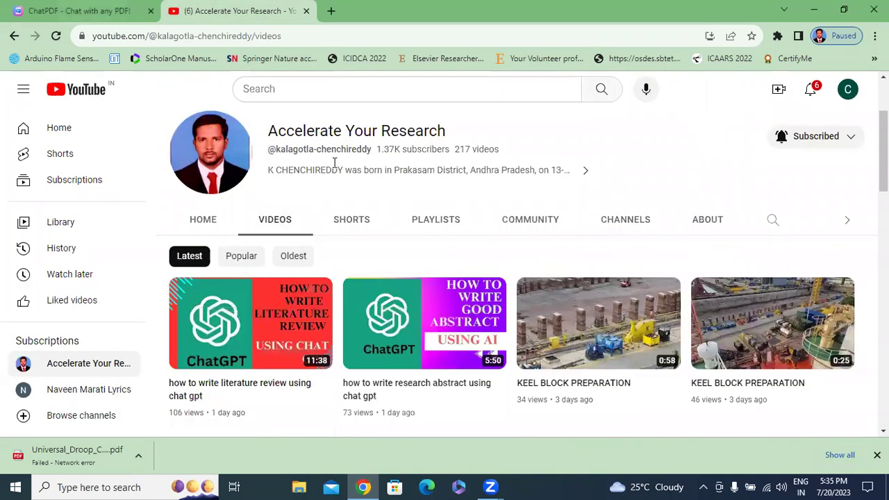
{"action": "mouse_move", "coordinate": [253, 318]}
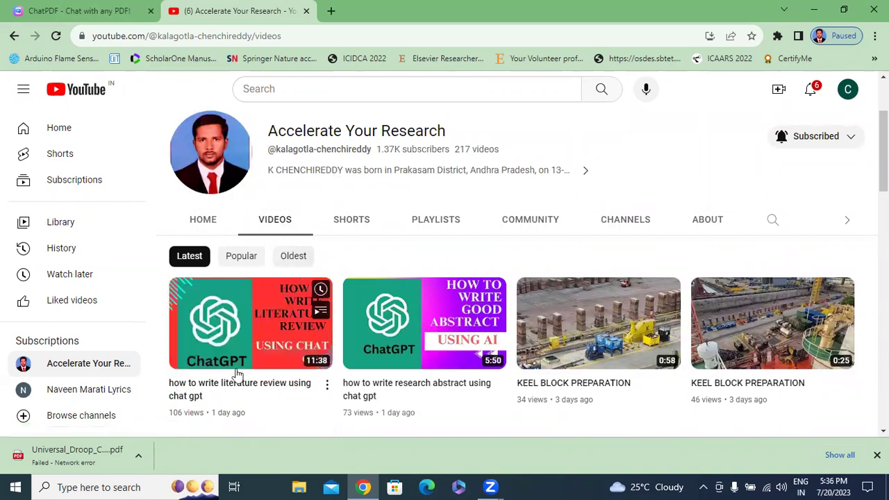
Step: View the channel's full CHAT GPT playlist, then return to the ChatPDF upload page
{"action": "left_click", "coordinate": [438, 220]}
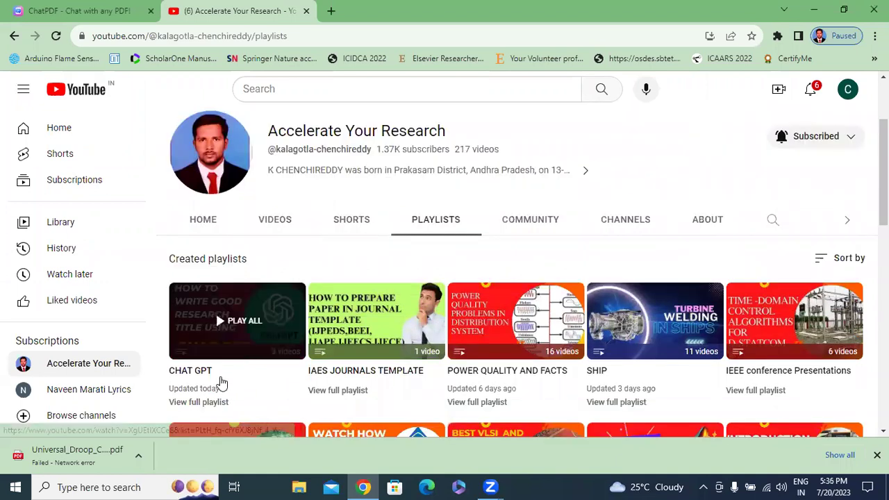
{"action": "left_click", "coordinate": [195, 407]}
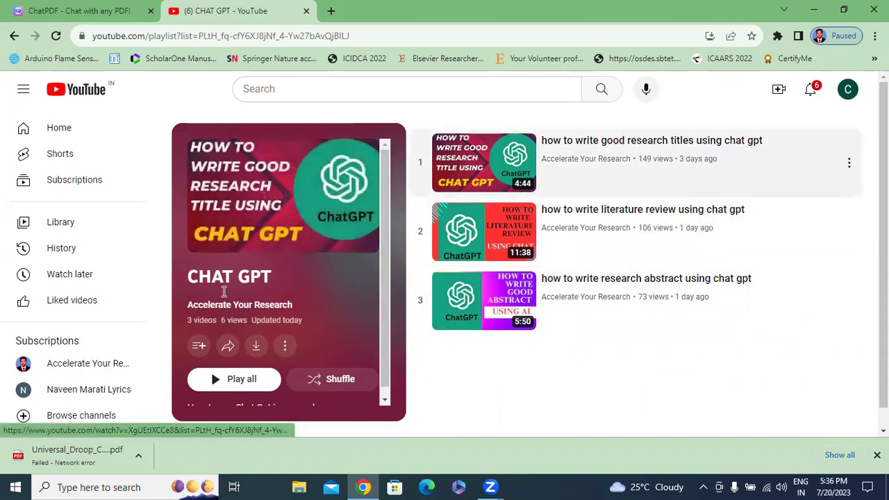
{"action": "left_click", "coordinate": [98, 10]}
{"action": "scroll", "coordinate": [332, 180], "scroll_direction": "up", "scroll_amount": 1}
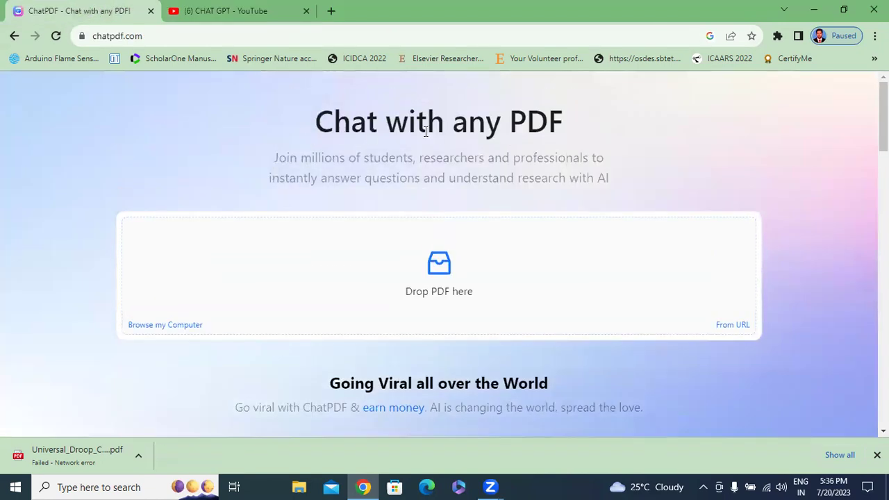
Step: Close the YouTube tab and upload file 20 from the computer to ChatPDF
{"action": "left_click", "coordinate": [306, 12]}
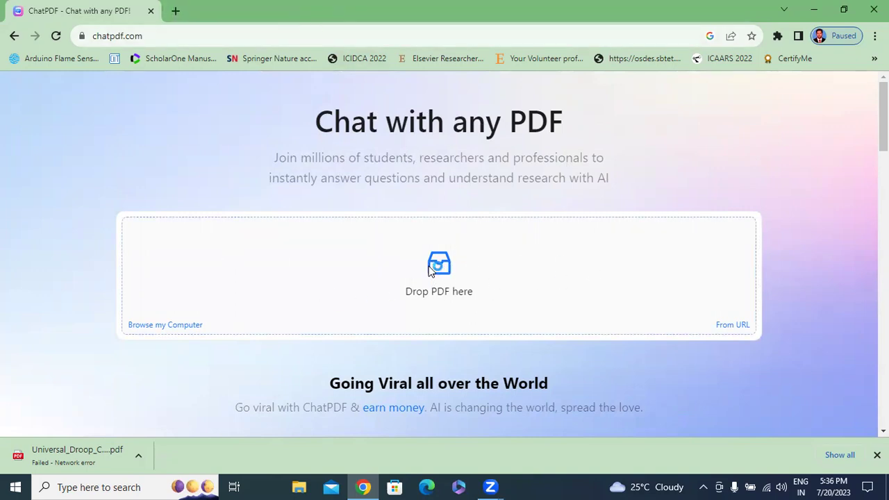
{"action": "left_click", "coordinate": [475, 278]}
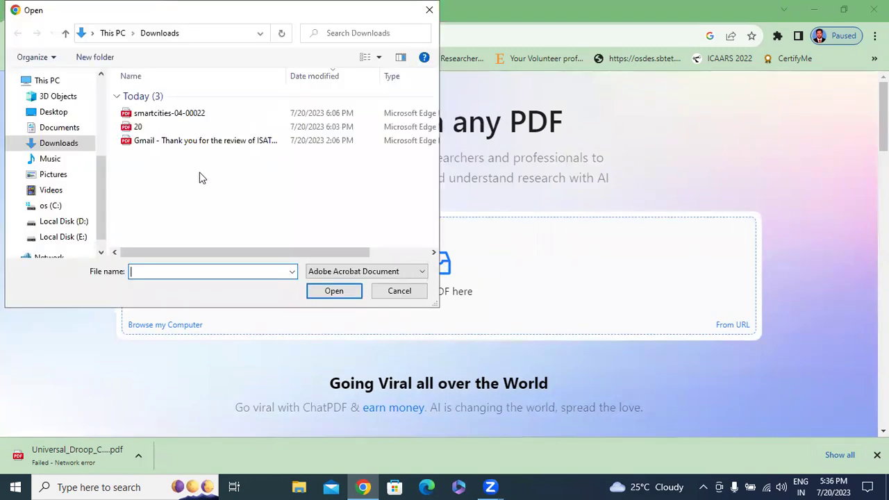
{"action": "left_click", "coordinate": [169, 128]}
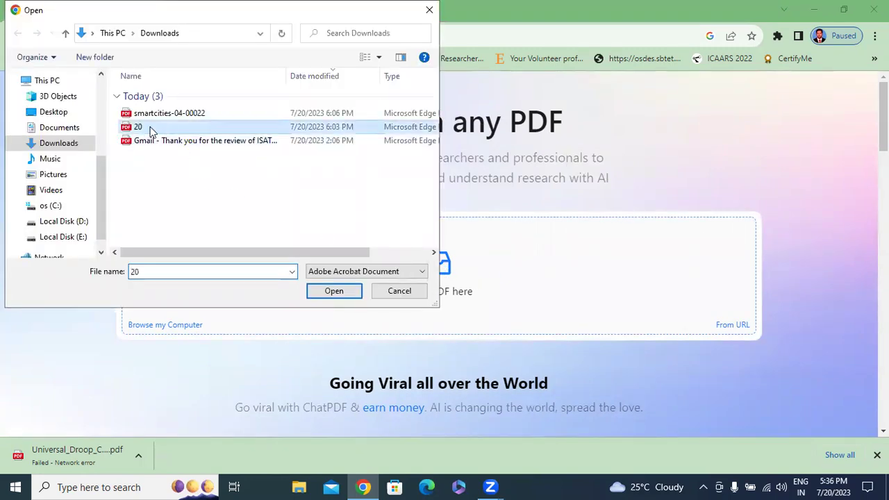
{"action": "left_click", "coordinate": [331, 287]}
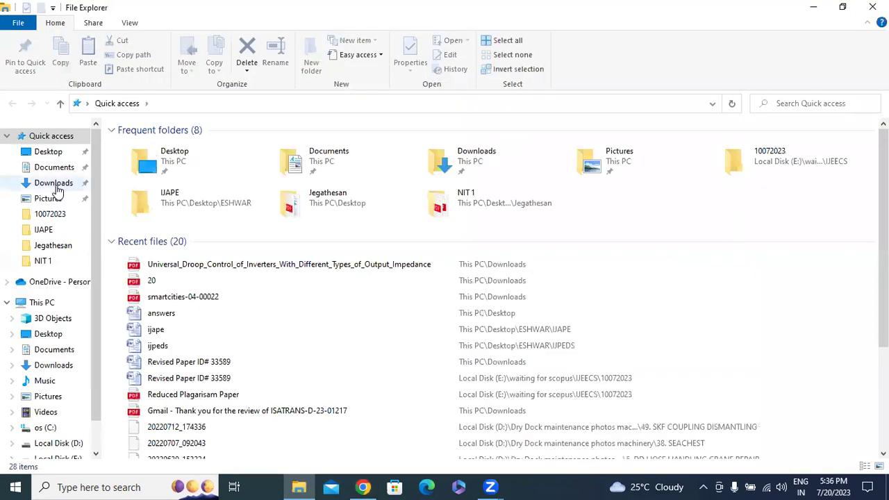
Step: Open 20.pdf from File Explorer's Downloads folder in the browser
{"action": "left_click", "coordinate": [56, 185]}
{"action": "double_click", "coordinate": [220, 182]}
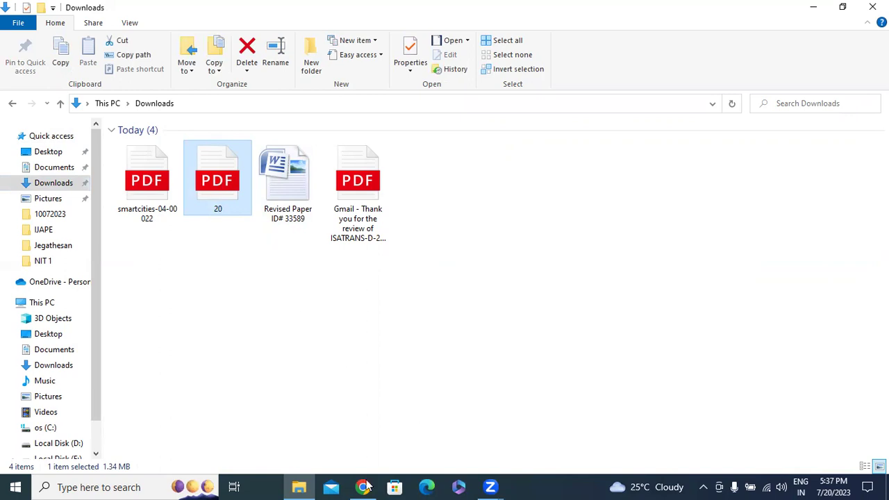
{"action": "double_click", "coordinate": [226, 195]}
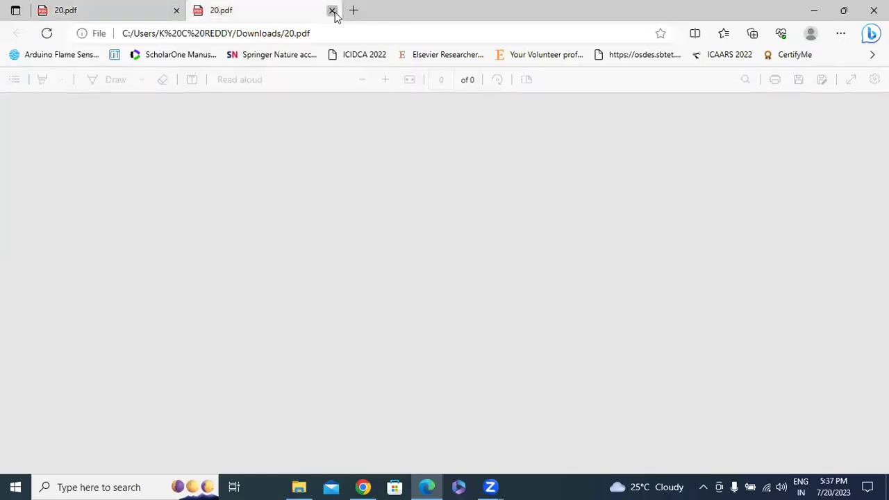
Step: Close the duplicate 20.pdf tab and zoom in on the review paper
{"action": "left_click", "coordinate": [332, 11]}
{"action": "scroll", "coordinate": [355, 240], "scroll_direction": "up", "scroll_amount": 15}
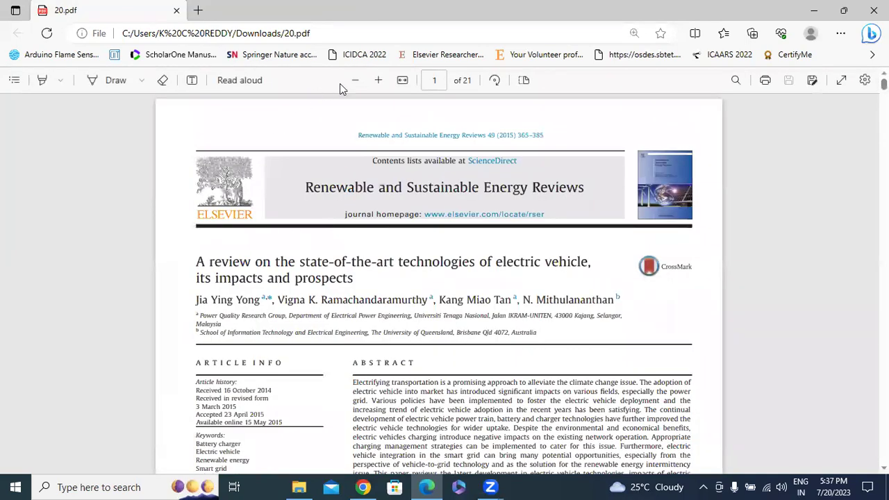
{"action": "left_click", "coordinate": [377, 81]}
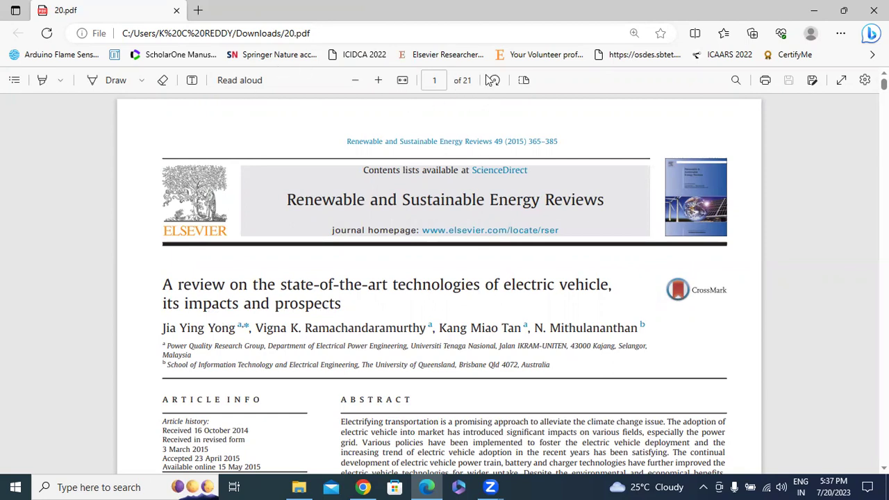
Step: Scroll through pages 1–4 of 20.pdf, then return to the ChatPDF chat in Chrome
{"action": "scroll", "coordinate": [461, 202], "scroll_direction": "down", "scroll_amount": 12}
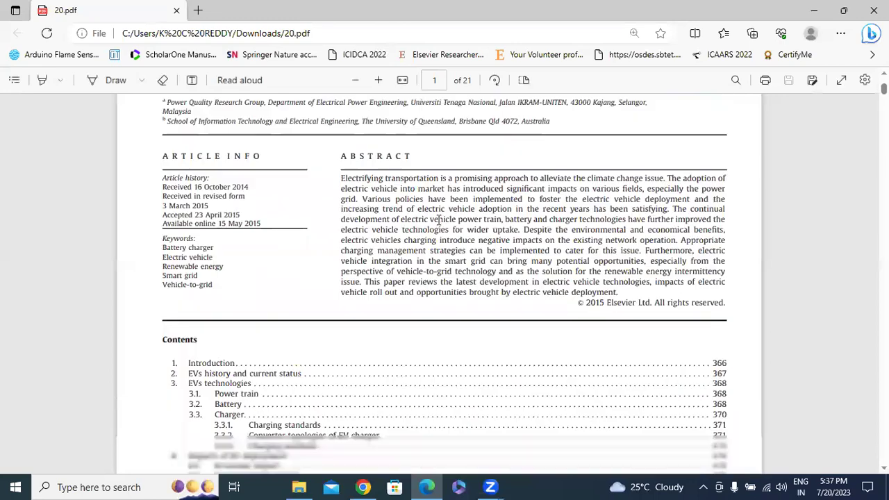
{"action": "scroll", "coordinate": [327, 201], "scroll_direction": "down", "scroll_amount": 2}
{"action": "scroll", "coordinate": [377, 222], "scroll_direction": "up", "scroll_amount": 5}
{"action": "scroll", "coordinate": [378, 229], "scroll_direction": "down", "scroll_amount": 8}
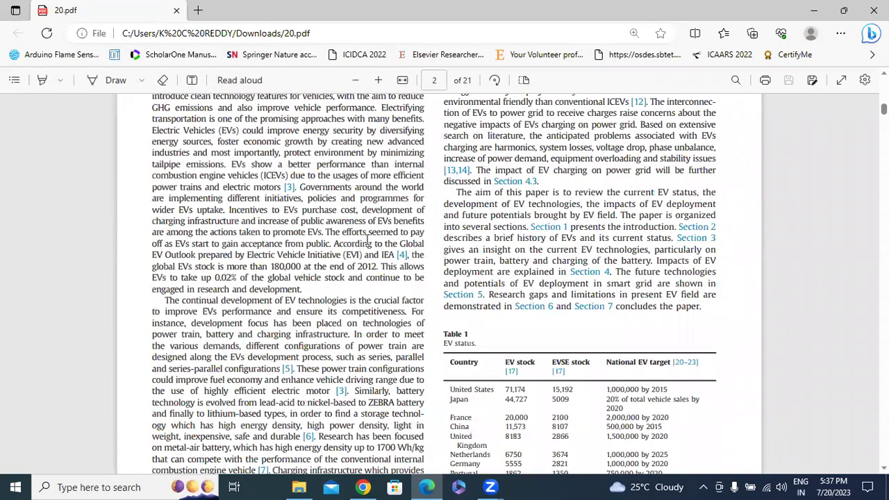
{"action": "scroll", "coordinate": [403, 253], "scroll_direction": "down", "scroll_amount": 5}
{"action": "scroll", "coordinate": [466, 258], "scroll_direction": "down", "scroll_amount": 15}
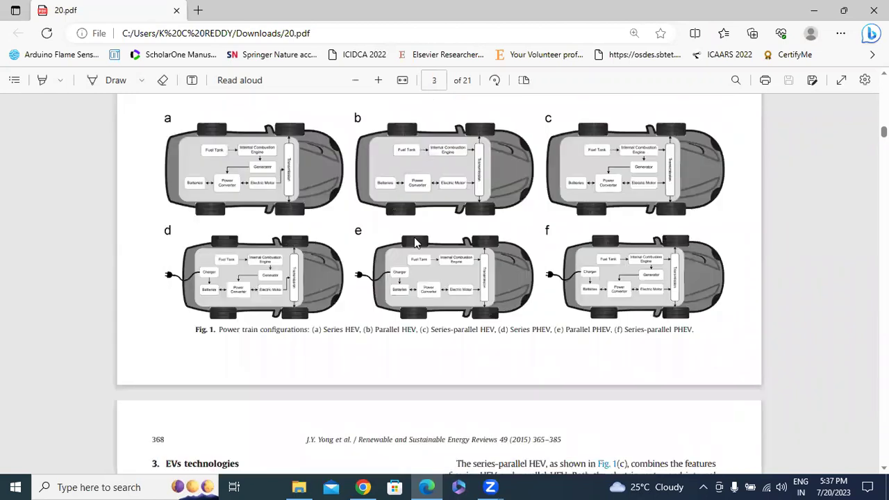
{"action": "scroll", "coordinate": [415, 240], "scroll_direction": "up", "scroll_amount": 20}
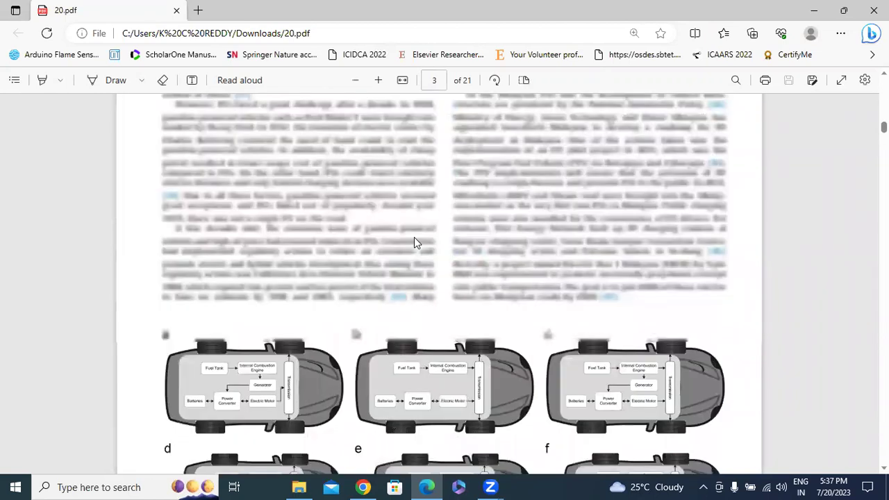
{"action": "scroll", "coordinate": [413, 239], "scroll_direction": "up", "scroll_amount": 10}
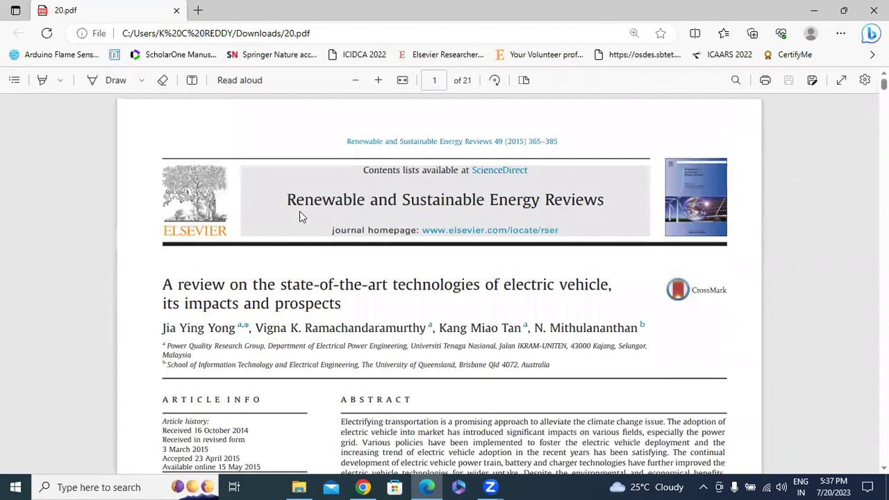
{"action": "scroll", "coordinate": [324, 284], "scroll_direction": "down", "scroll_amount": 3}
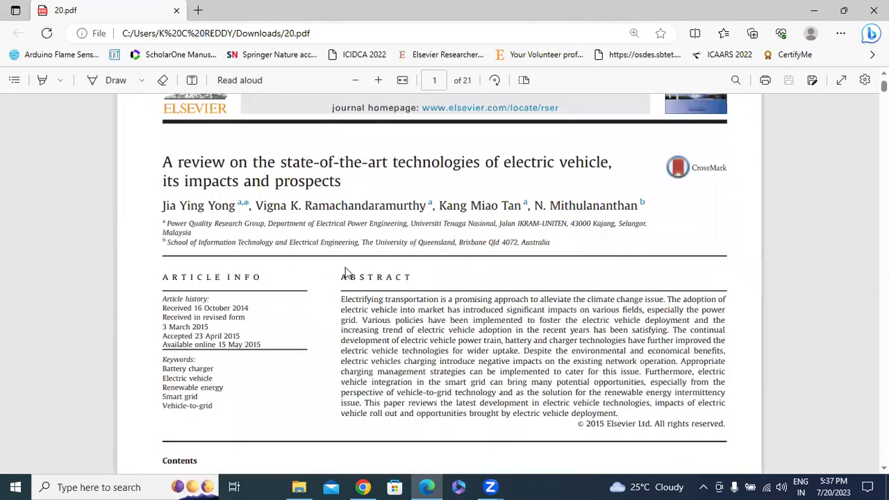
{"action": "left_click", "coordinate": [363, 487]}
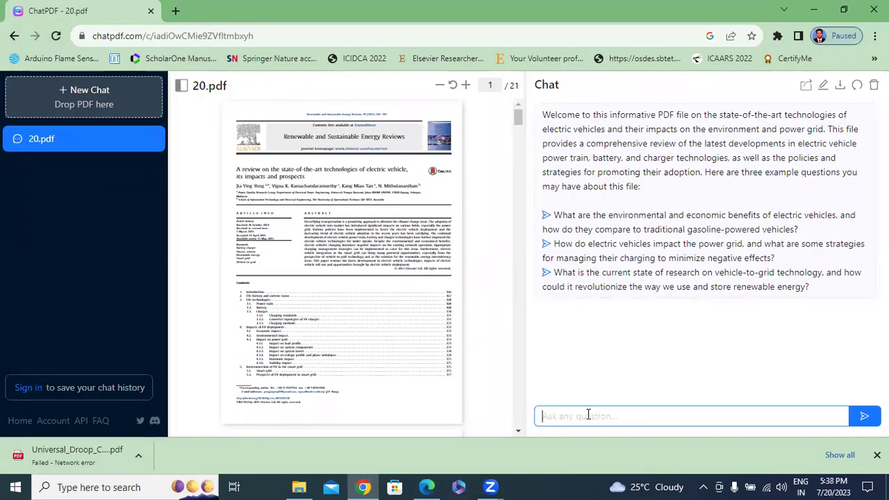
Step: Ask ChatPDF 'which control technique used this pdf' and send it
{"action": "type", "text": "which control technic"}
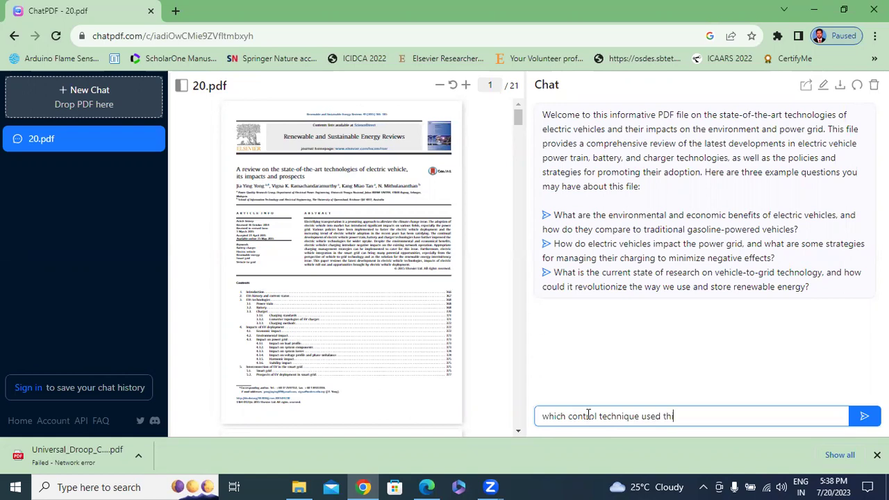
{"action": "type", "text": "ue used this po"}
{"action": "left_click", "coordinate": [864, 416]}
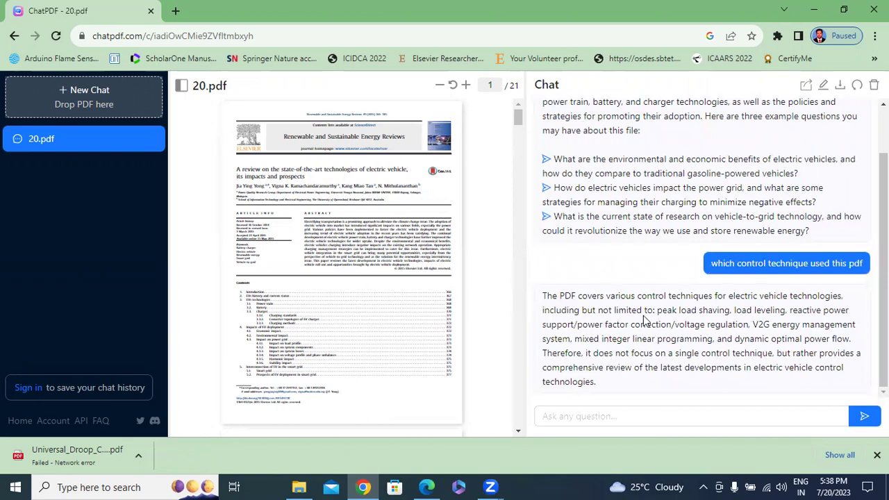
Step: Ask ChatPDF 'what is the main objective of this pdf' and send it
{"action": "left_click", "coordinate": [636, 412]}
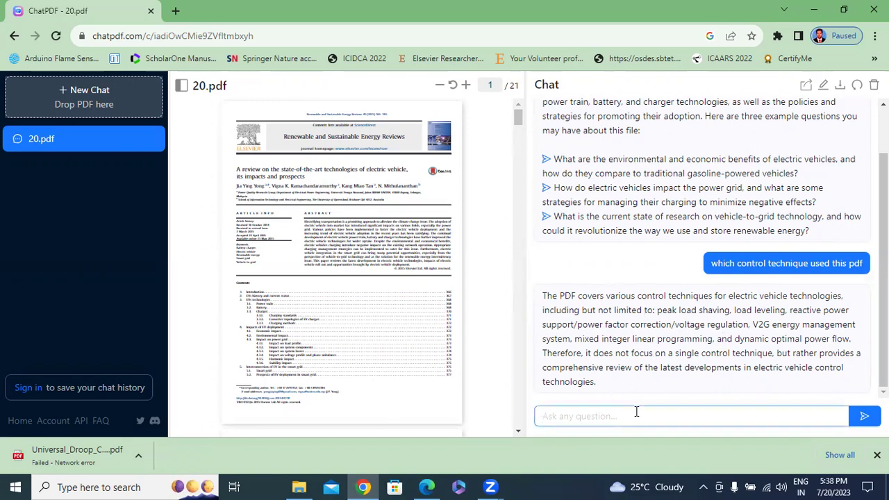
{"action": "type", "text": "what is"}
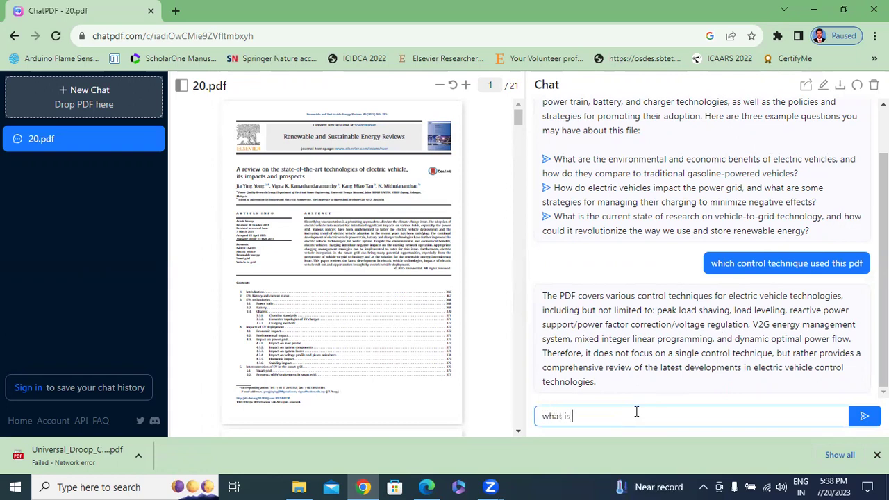
{"action": "type", "text": " the main o"}
{"action": "type", "text": "bjective of this pdf"}
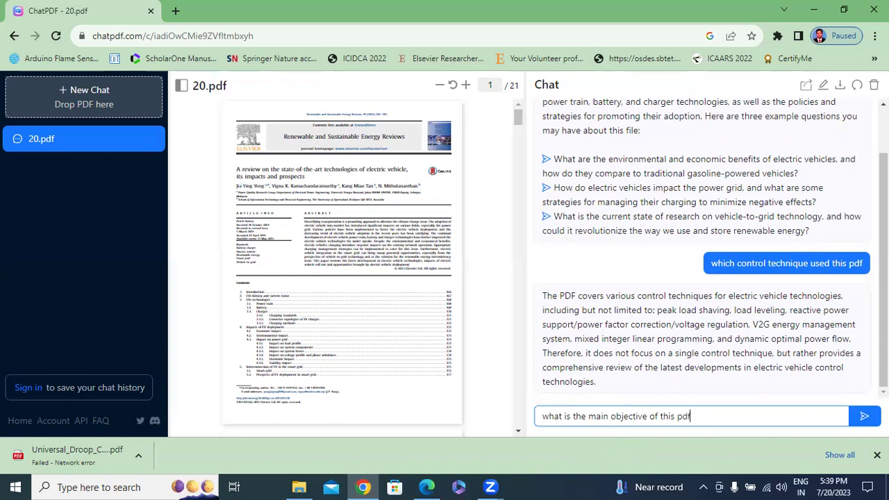
{"action": "left_click", "coordinate": [864, 416]}
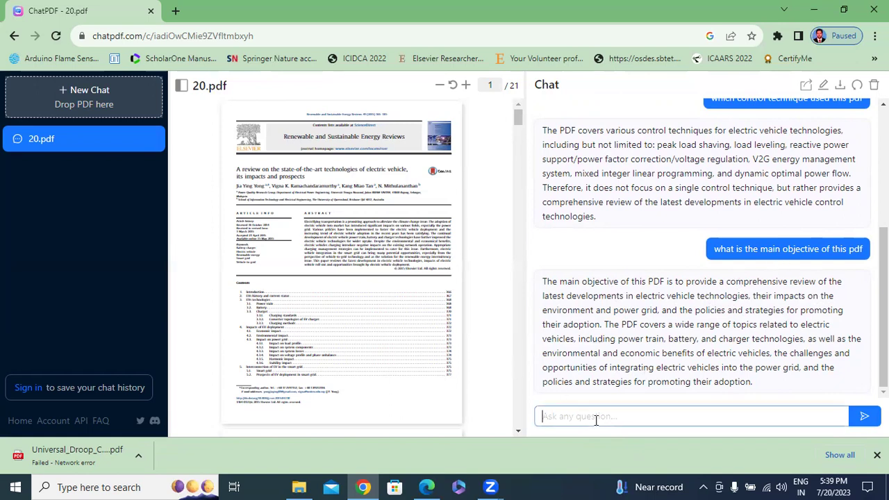
Step: Ask ChatPDF 'what are the topologies have in this pdf', correcting typos, and send it
{"action": "type", "text": "what"}
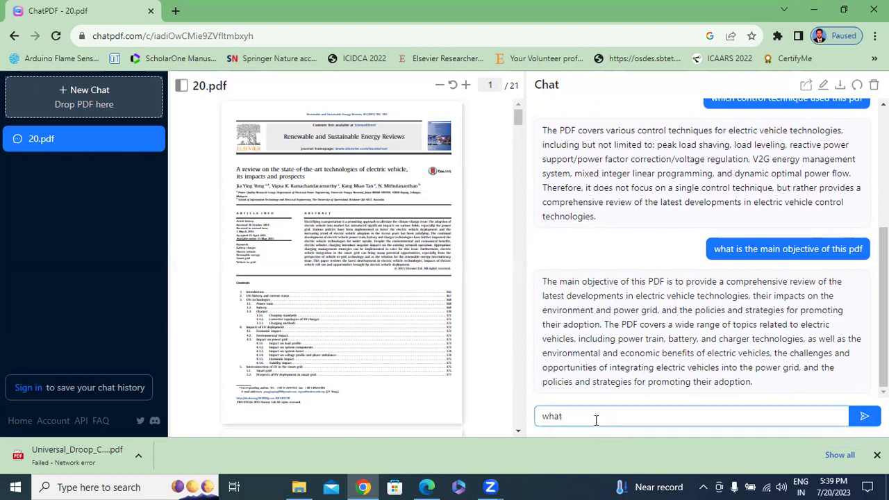
{"action": "type", "text": " is"}
{"action": "key", "text": "BackSpace"}
{"action": "key", "text": "BackSpace"}
{"action": "type", "text": "ar"}
{"action": "type", "text": "e the"}
{"action": "type", "text": "rol"}
{"action": "key", "text": "BackSpace"}
{"action": "type", "text": "po"}
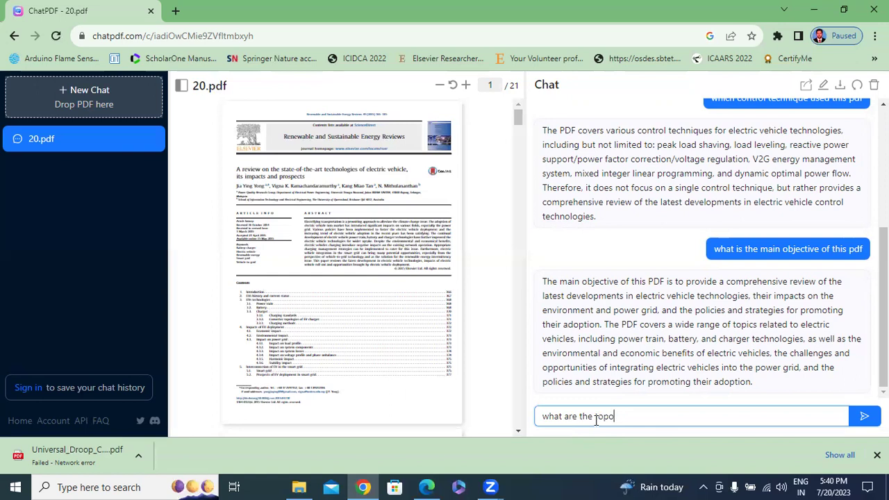
{"action": "type", "text": "logies "}
{"action": "type", "text": "us"}
{"action": "type", "text": "e"}
{"action": "type", "text": "have"}
{"action": "type", "text": " in ths"}
{"action": "key", "text": "BackSpace"}
{"action": "type", "text": "is pdf"}
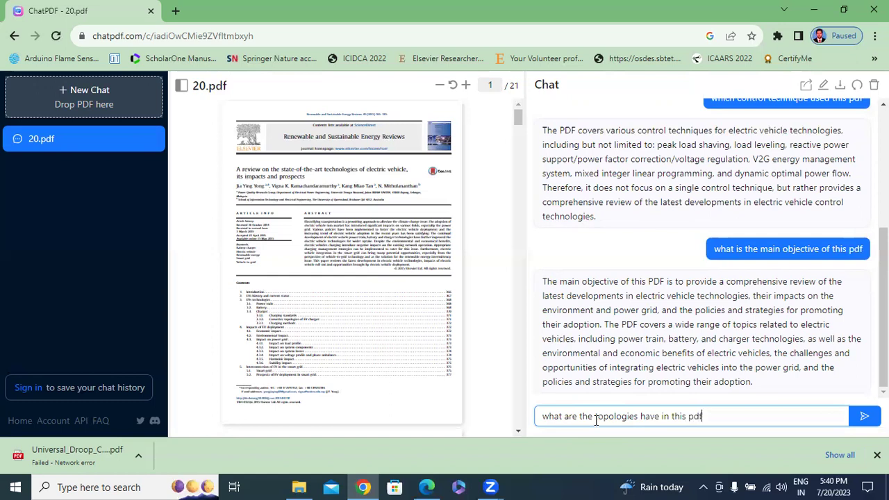
{"action": "left_click", "coordinate": [865, 416]}
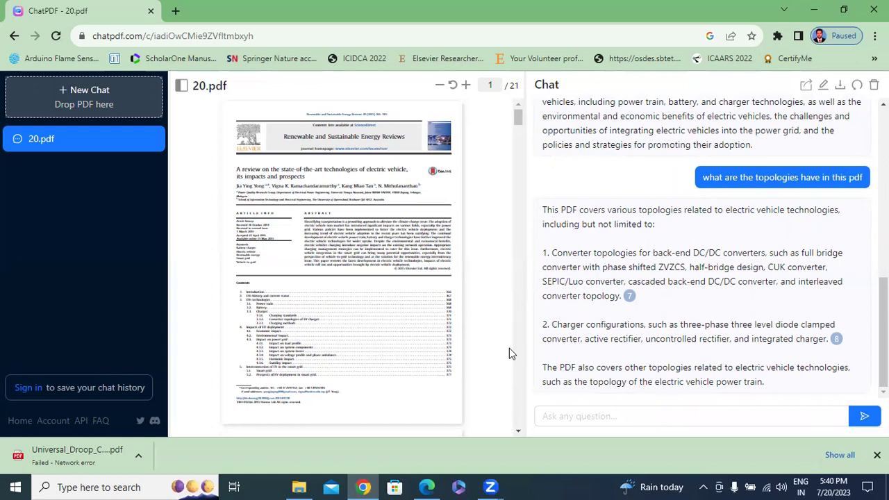
{"action": "scroll", "coordinate": [621, 334], "scroll_direction": "up", "scroll_amount": 3}
Step: Ask ChatPDF 'what are main advantages in this pdf' and send it
{"action": "scroll", "coordinate": [606, 403], "scroll_direction": "down", "scroll_amount": 3}
{"action": "left_click", "coordinate": [597, 414]}
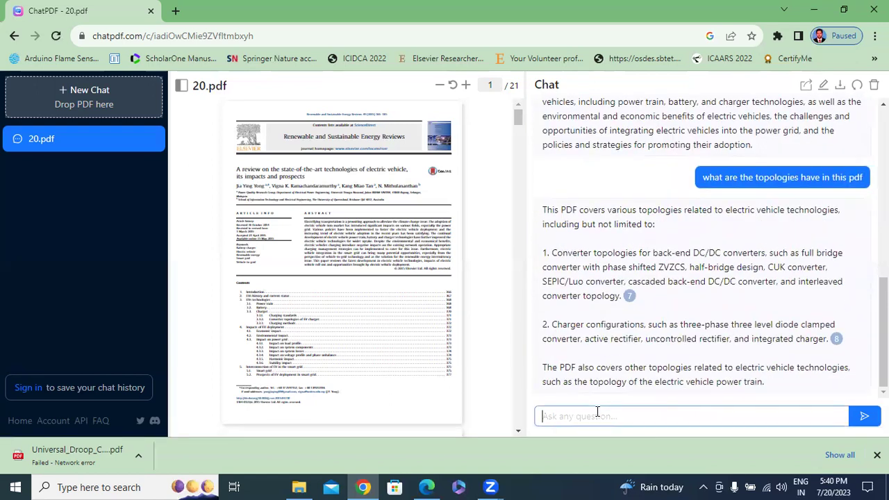
{"action": "type", "text": "what ar"}
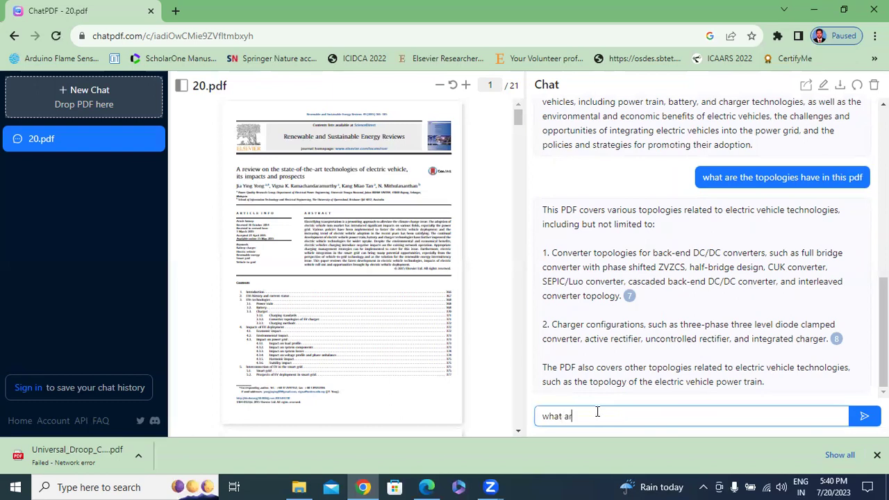
{"action": "type", "text": "e main advantages hav"}
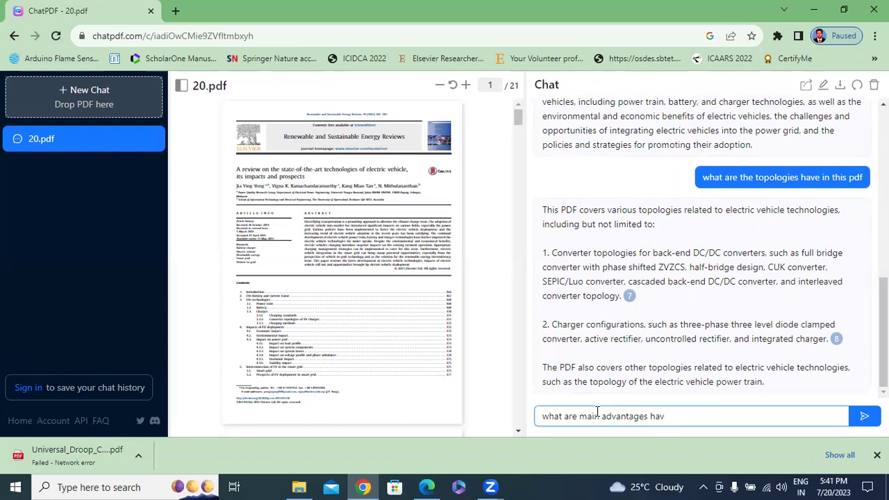
{"action": "key", "text": "BackSpace"}
{"action": "type", "text": "in thsiis pdf"}
{"action": "left_click", "coordinate": [865, 415]}
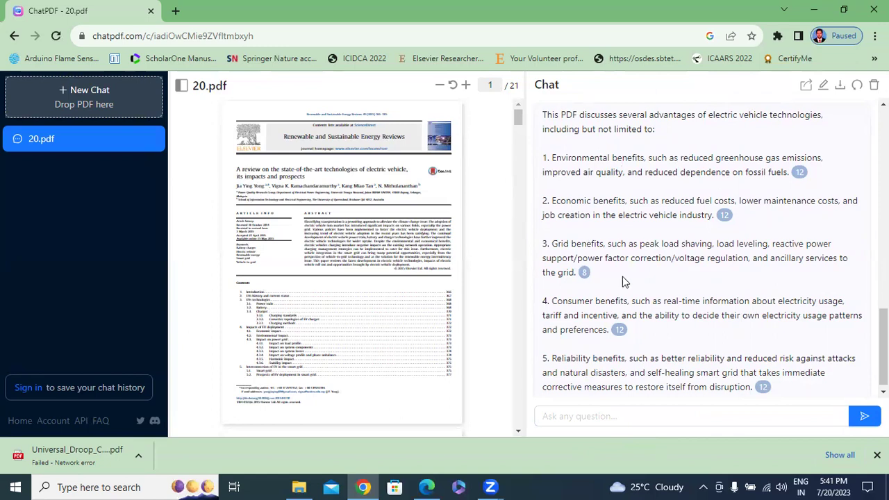
Step: Ask ChatPDF 'what are the main disadvantages this pdf' and send it
{"action": "left_click", "coordinate": [602, 414]}
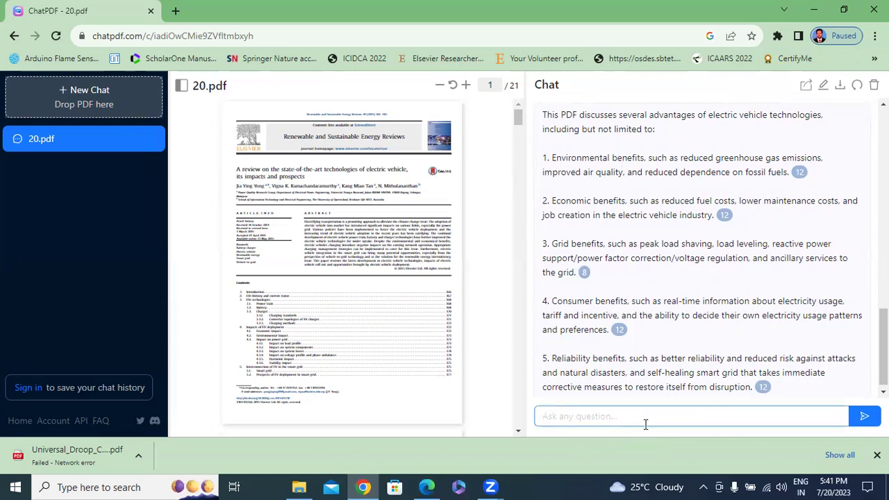
{"action": "type", "text": "what"}
{"action": "key", "text": "BackSpace"}
{"action": "type", "text": "are the main disadvant"}
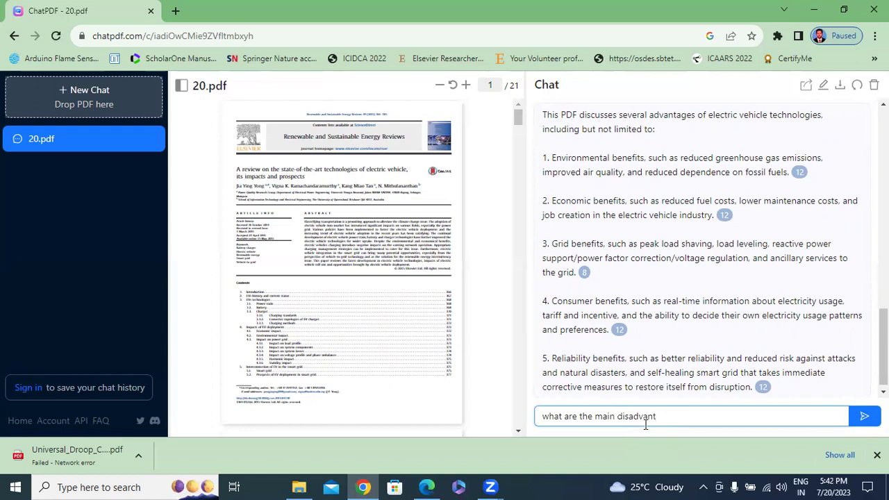
{"action": "type", "text": "ages this pdf"}
{"action": "left_click", "coordinate": [864, 419]}
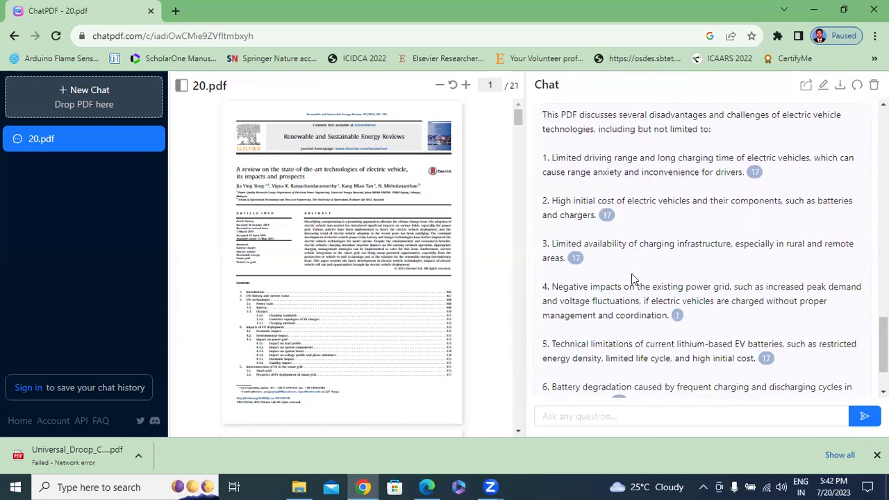
{"action": "scroll", "coordinate": [632, 274], "scroll_direction": "up", "scroll_amount": 15}
{"action": "scroll", "coordinate": [620, 298], "scroll_direction": "up", "scroll_amount": 5}
{"action": "scroll", "coordinate": [621, 299], "scroll_direction": "down", "scroll_amount": 20}
{"action": "scroll", "coordinate": [346, 226], "scroll_direction": "down", "scroll_amount": 5}
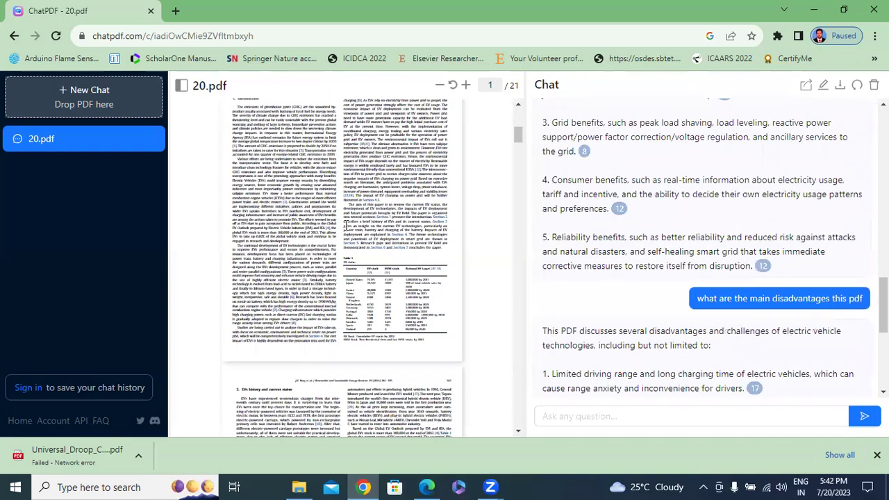
{"action": "scroll", "coordinate": [347, 257], "scroll_direction": "down", "scroll_amount": 20}
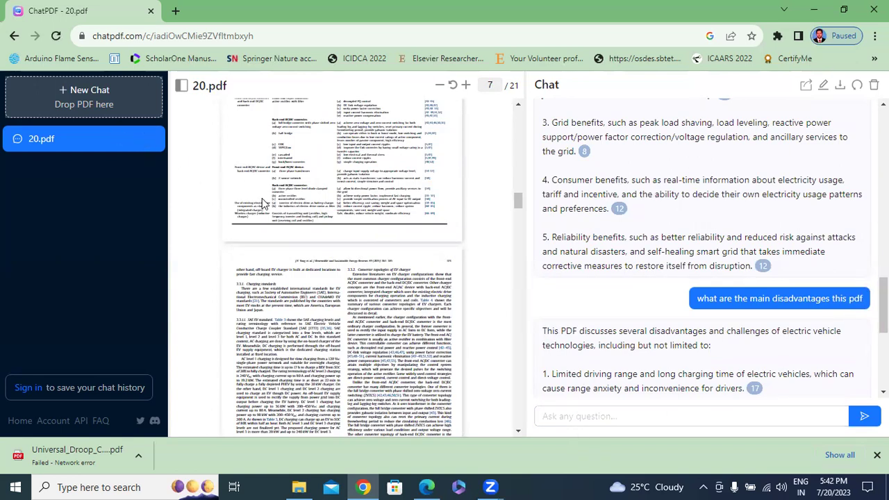
{"action": "scroll", "coordinate": [618, 266], "scroll_direction": "up", "scroll_amount": 5}
{"action": "scroll", "coordinate": [619, 266], "scroll_direction": "up", "scroll_amount": 5}
{"action": "scroll", "coordinate": [347, 278], "scroll_direction": "up", "scroll_amount": 3}
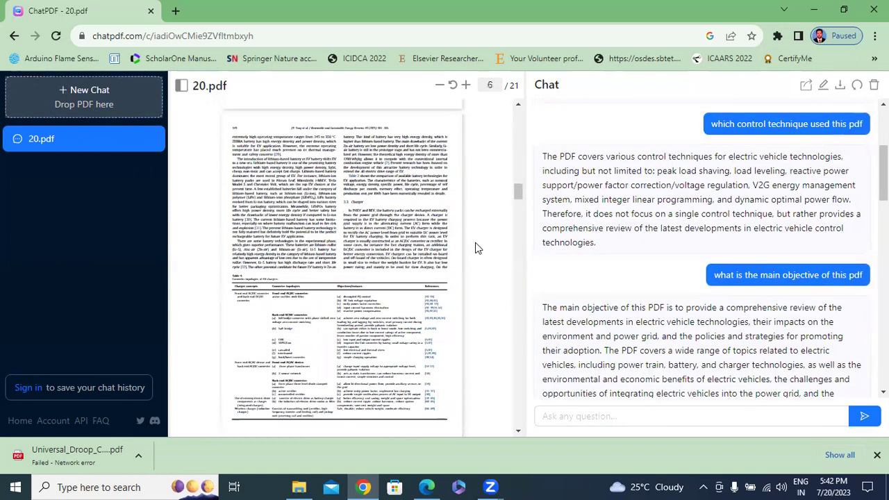
{"action": "scroll", "coordinate": [464, 269], "scroll_direction": "up", "scroll_amount": 15}
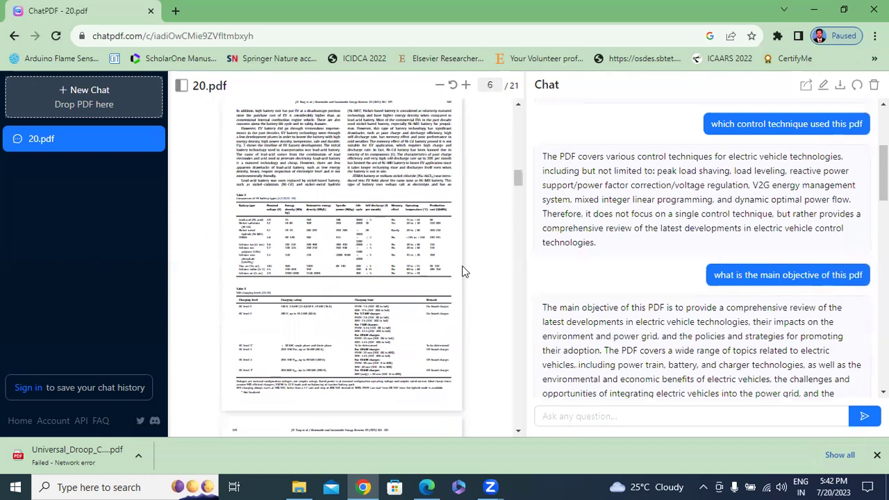
{"action": "scroll", "coordinate": [469, 265], "scroll_direction": "up", "scroll_amount": 5}
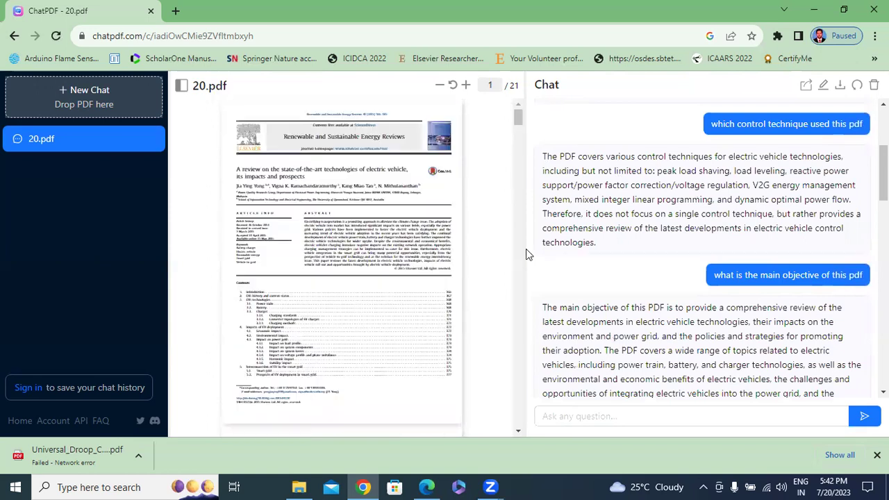
{"action": "scroll", "coordinate": [559, 243], "scroll_direction": "down", "scroll_amount": 15}
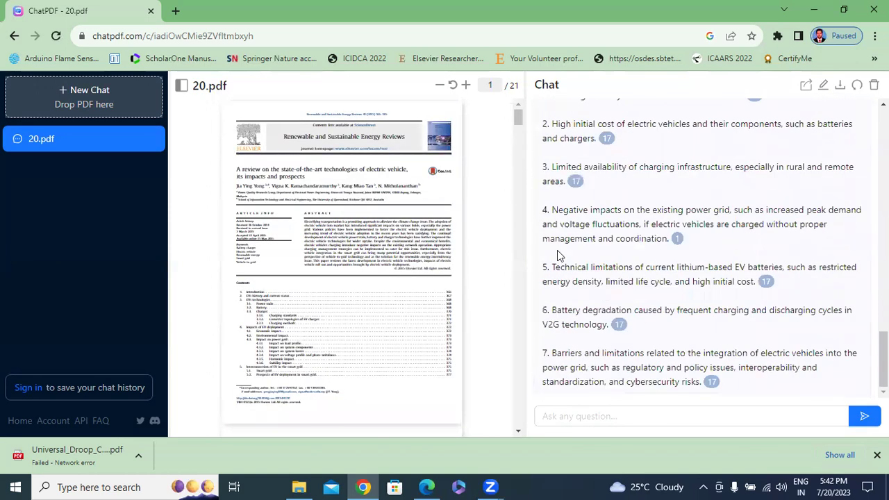